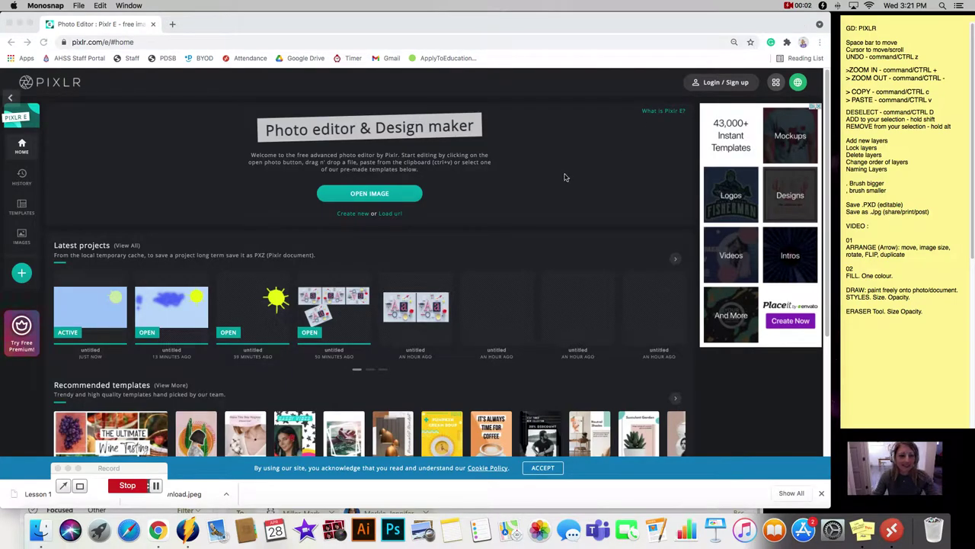
Start a new blank project using the Full HD 1920×1080 preset
click(353, 218)
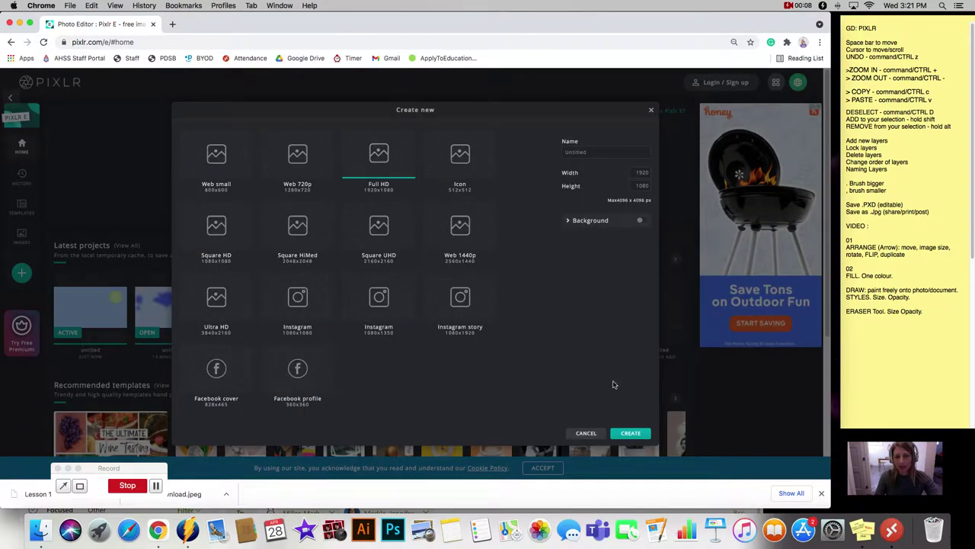
click(631, 433)
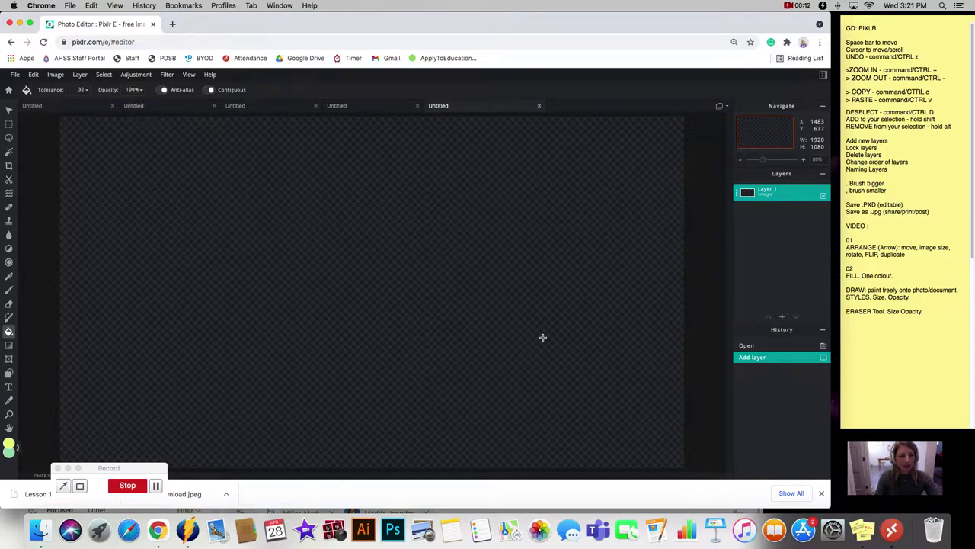
Fit the whole canvas to the window, then zoom it to about 70%
drag(146, 466, 135, 506)
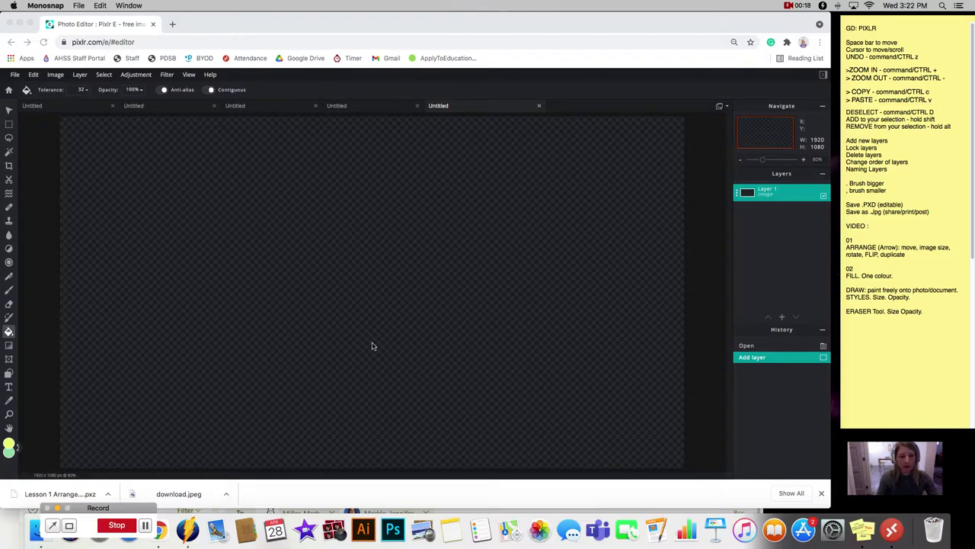
click(190, 77)
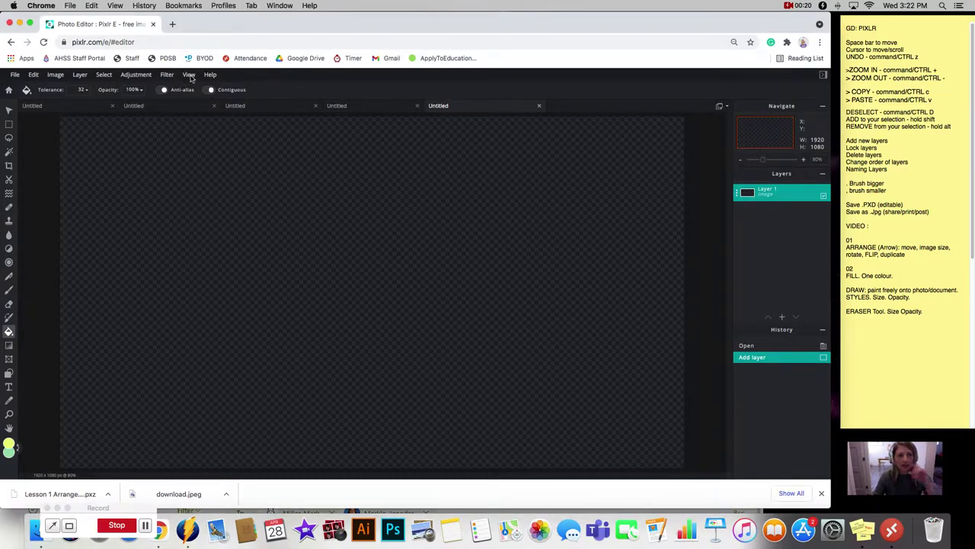
click(190, 76)
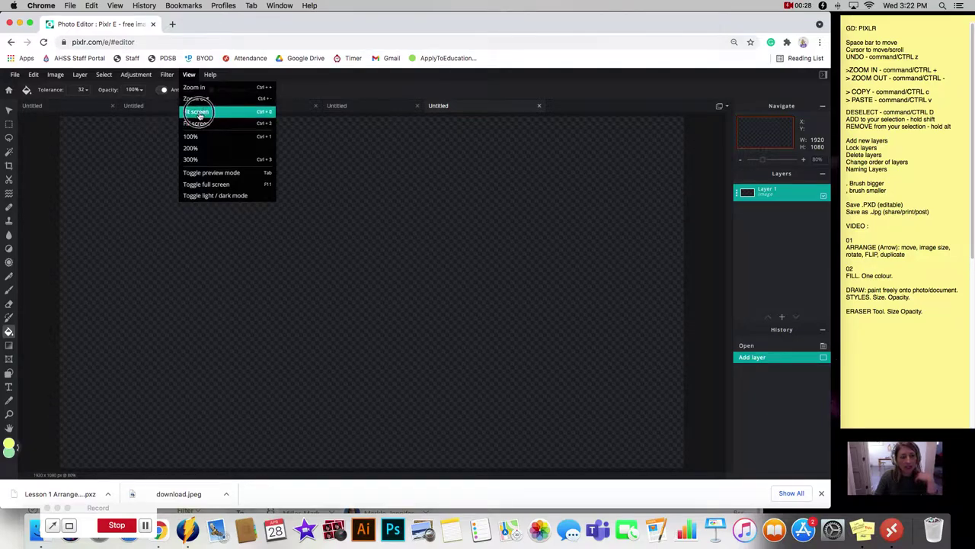
click(200, 113)
key(super+minus)
key(super+minus)
key(super+minus)
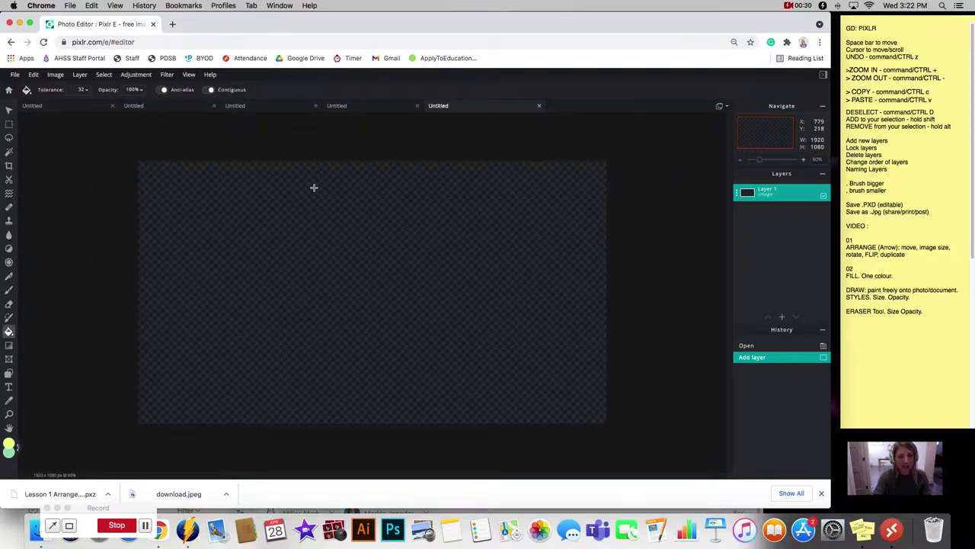
key(super+equal)
key(super+equal)
key(super+equal)
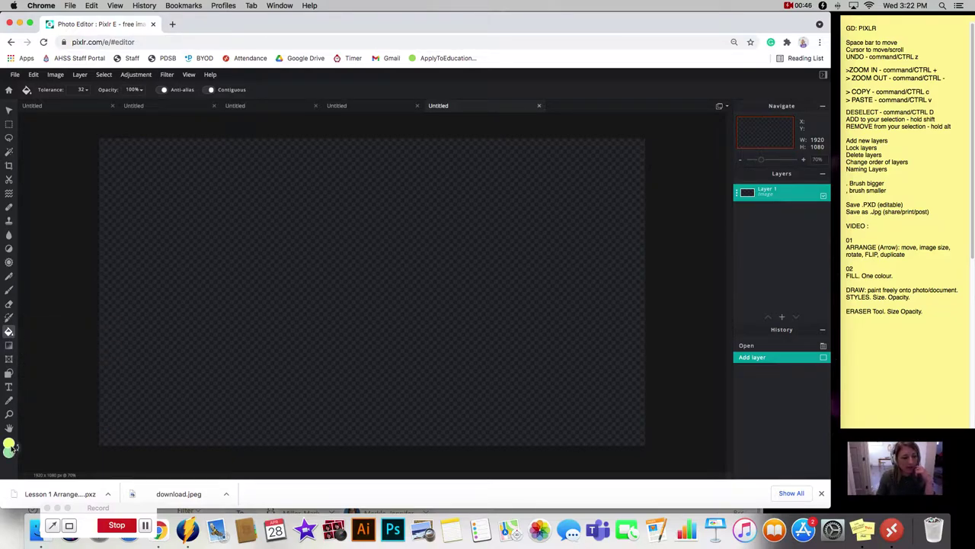
click(9, 445)
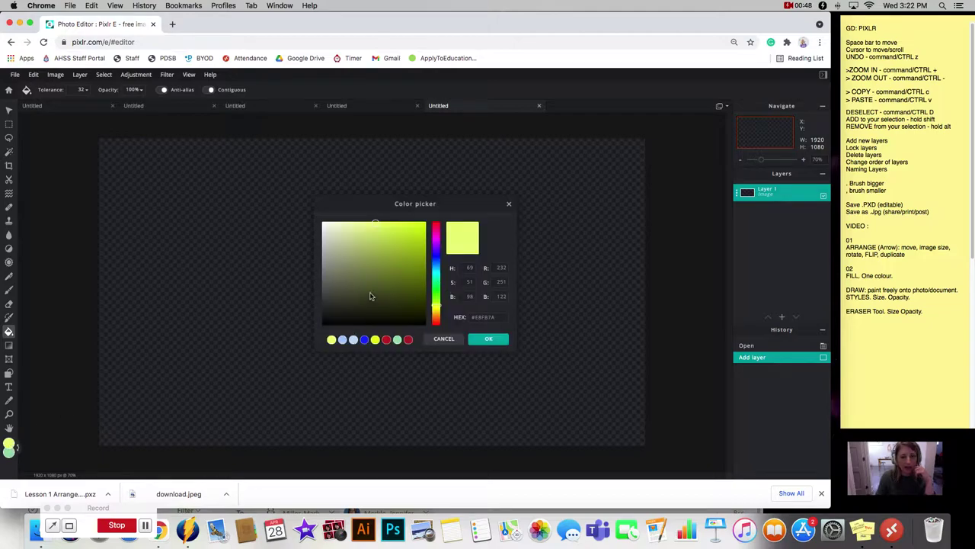
Set the paint colour to a light sky blue
click(436, 271)
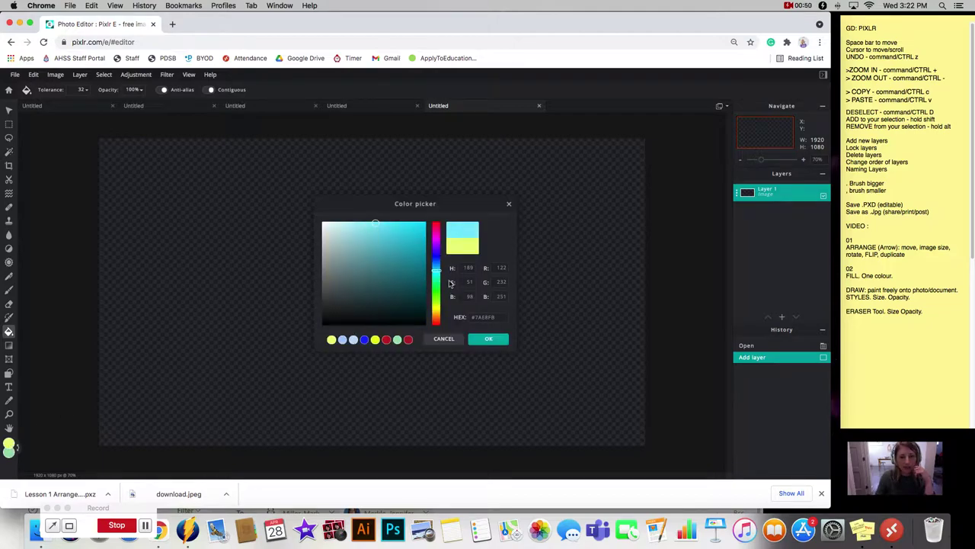
drag(438, 273, 436, 265)
click(367, 225)
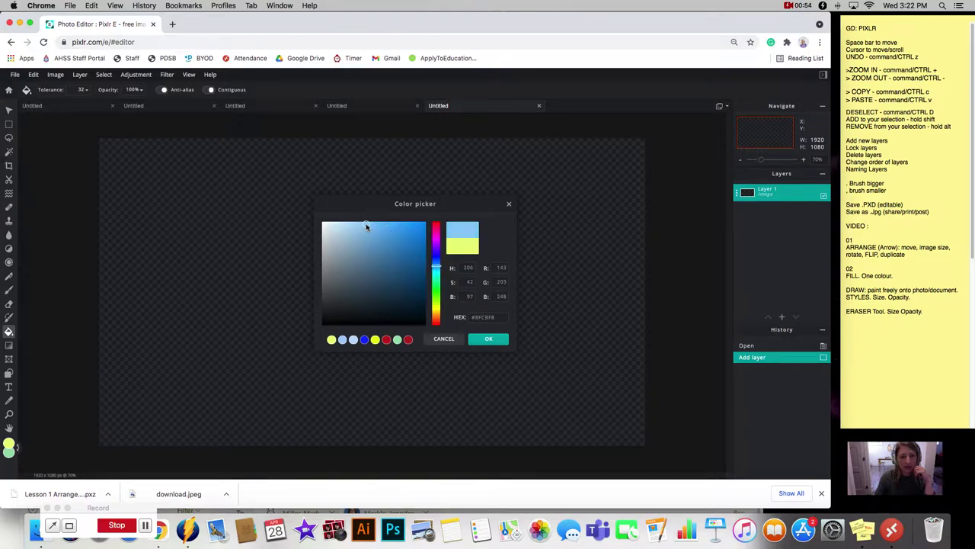
click(491, 338)
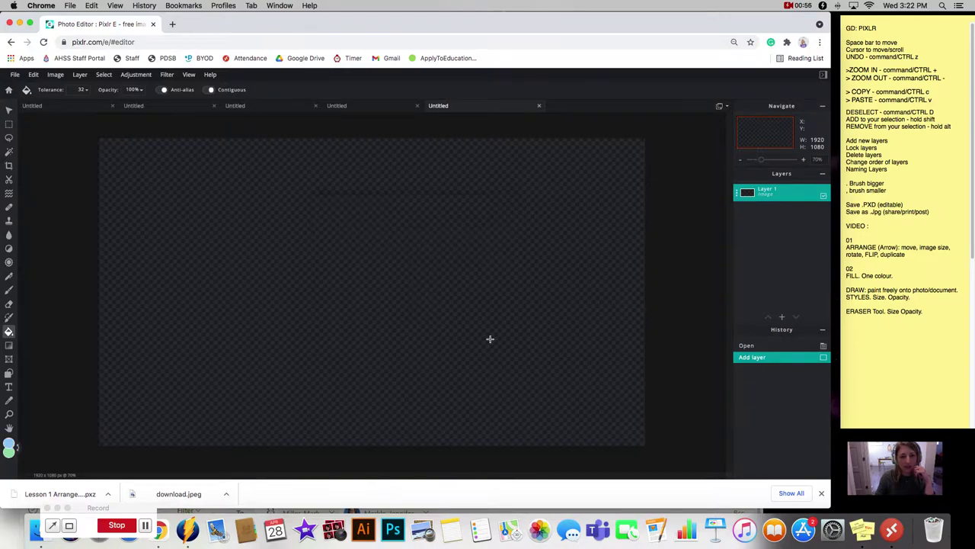
Add an empty layer, fill it with the light blue, and name it Fill
click(783, 319)
click(339, 270)
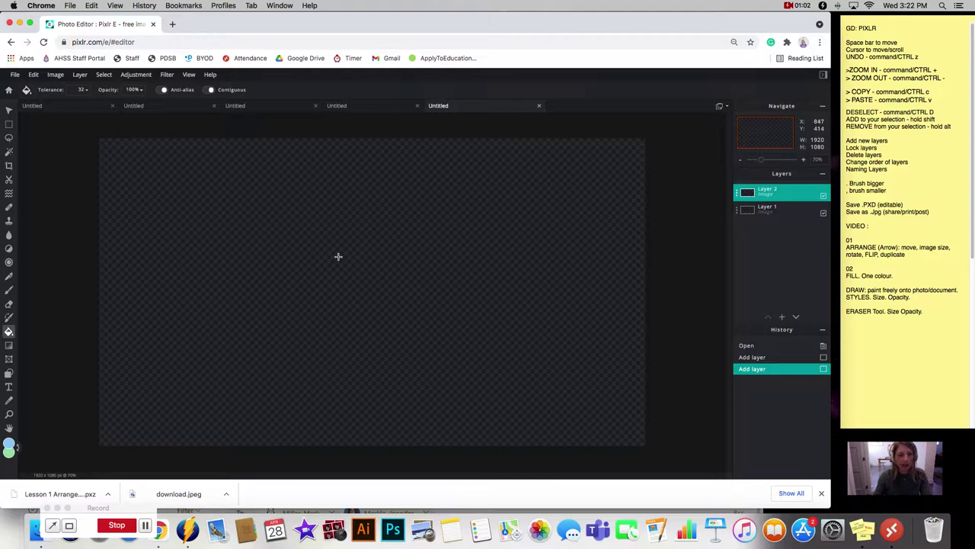
click(333, 248)
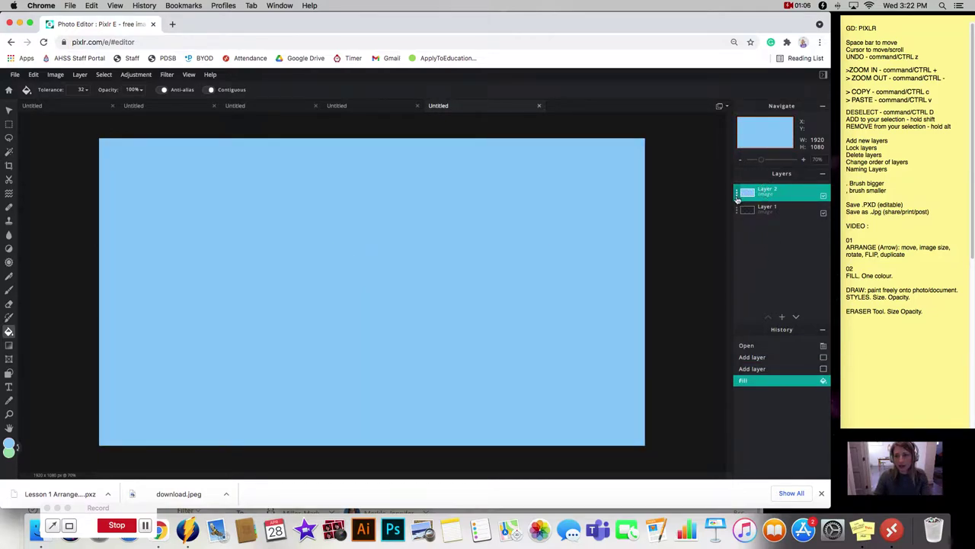
click(736, 195)
triple_click(679, 199)
text(f)
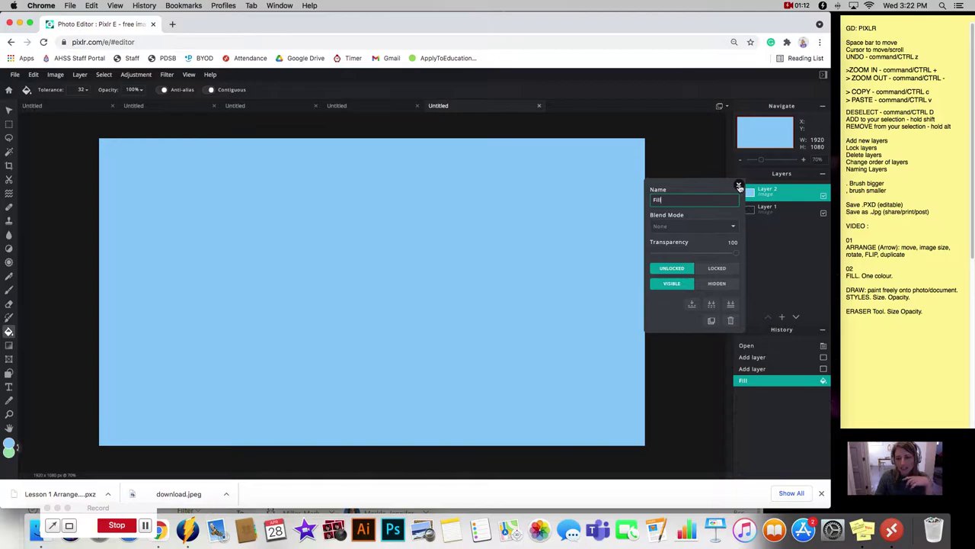
click(738, 186)
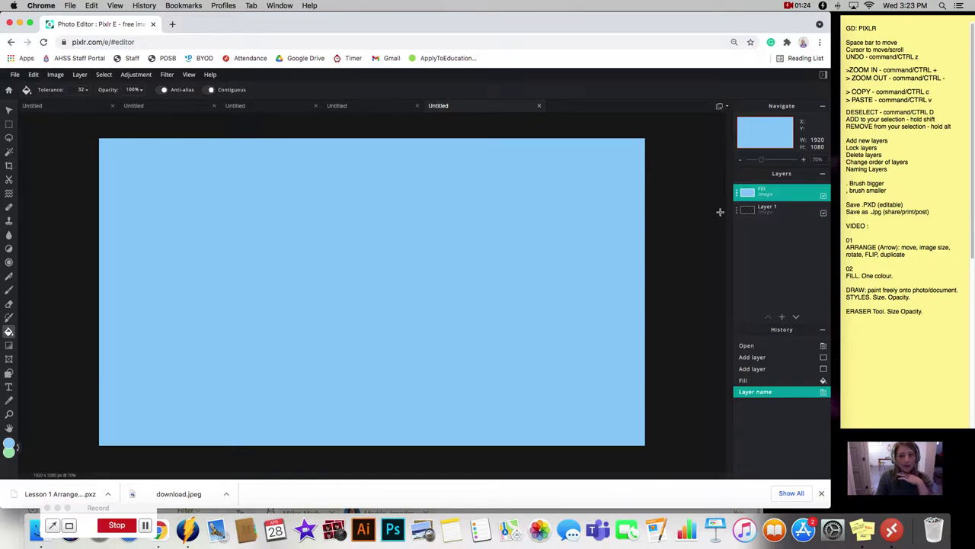
Add an empty Layer 3 above Fill and select the Draw brush
click(784, 318)
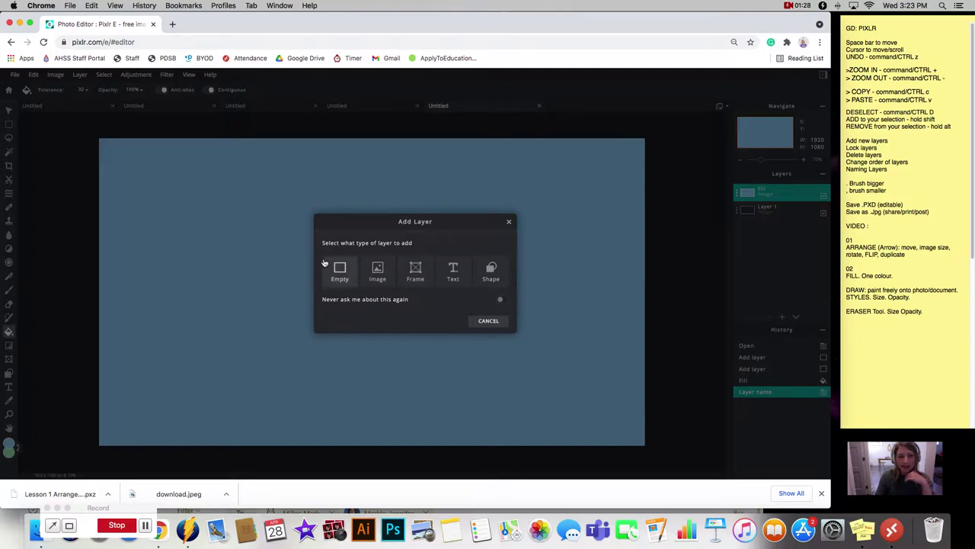
click(339, 272)
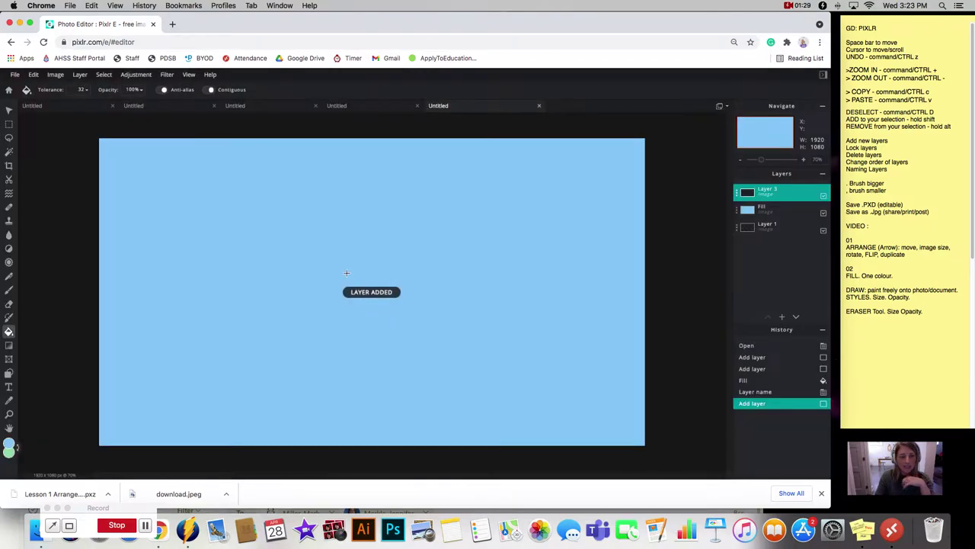
click(13, 292)
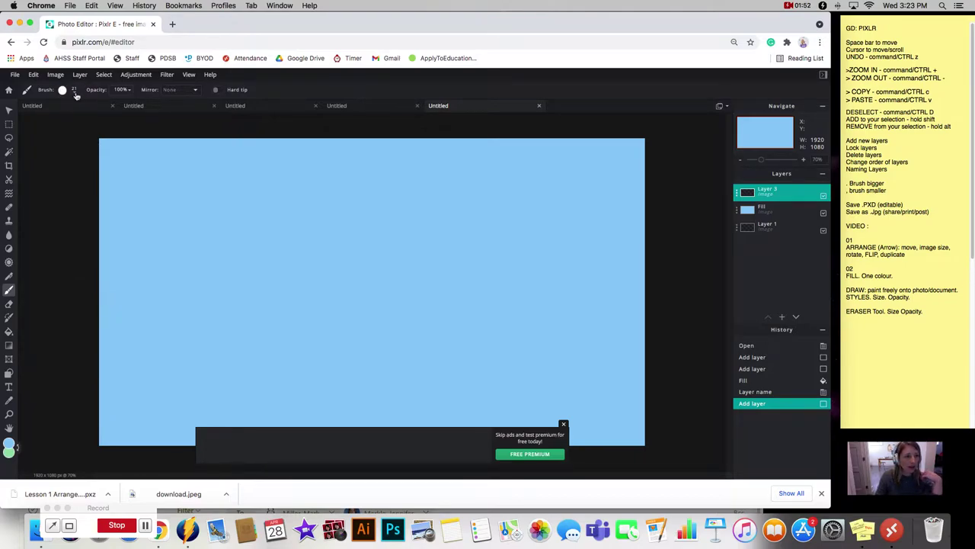
click(76, 93)
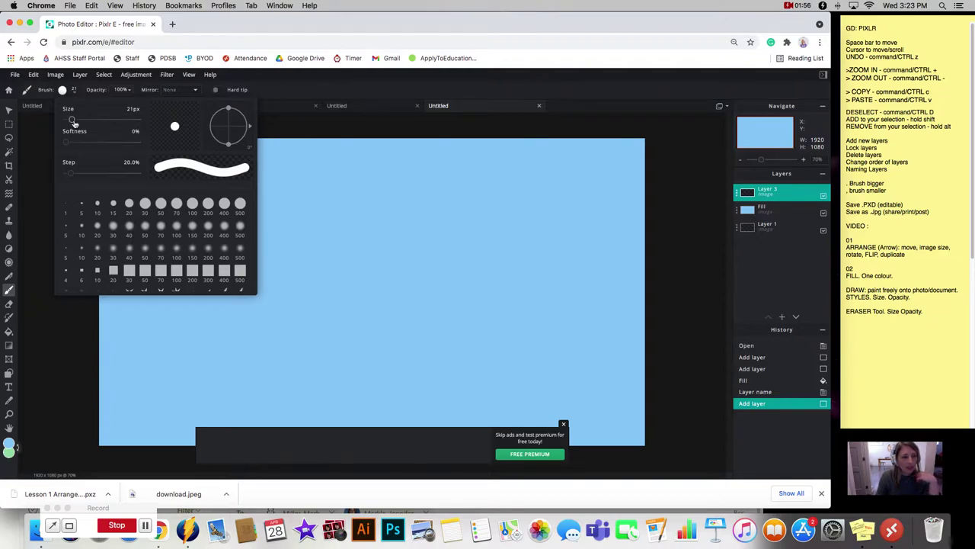
Enlarge the brush from 21px to about 200px and set its softness back to 0%
drag(73, 122, 65, 121)
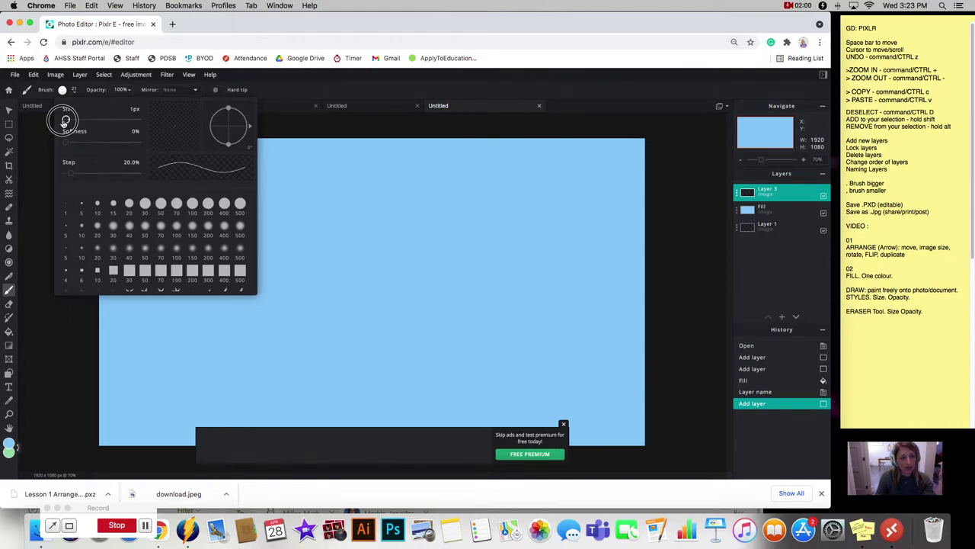
mouse_move(65, 122)
mouse_down()
mouse_move(105, 121)
mouse_move(75, 121)
mouse_move(87, 120)
mouse_up()
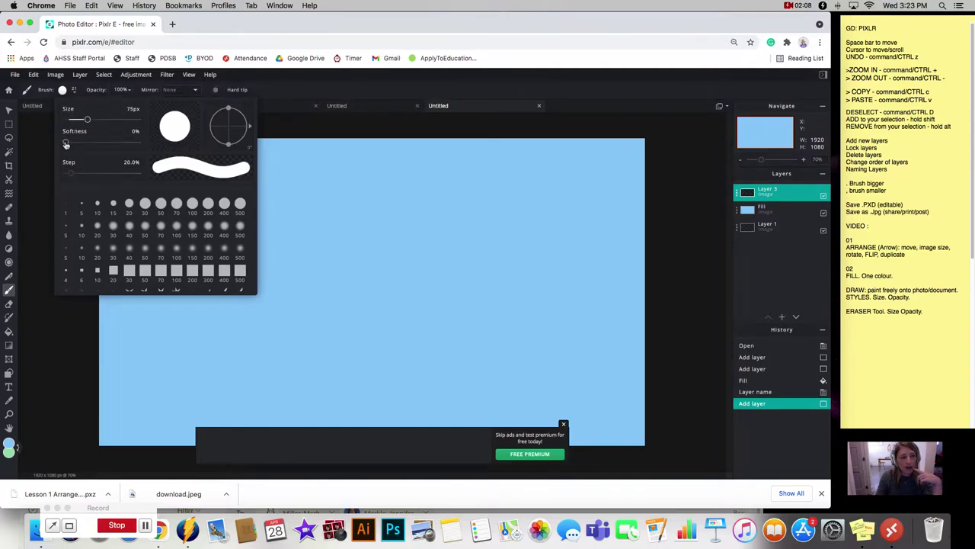
drag(65, 143, 65, 144)
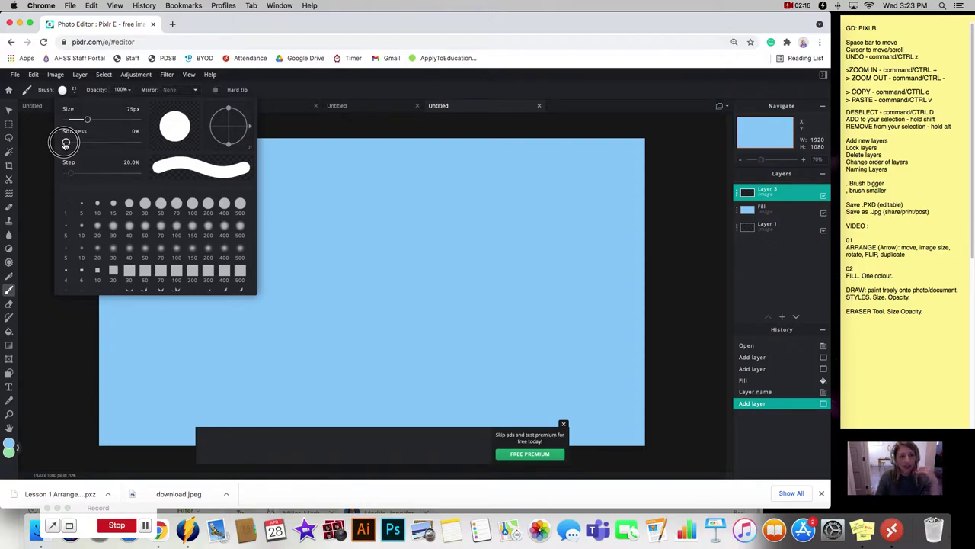
drag(66, 143, 125, 143)
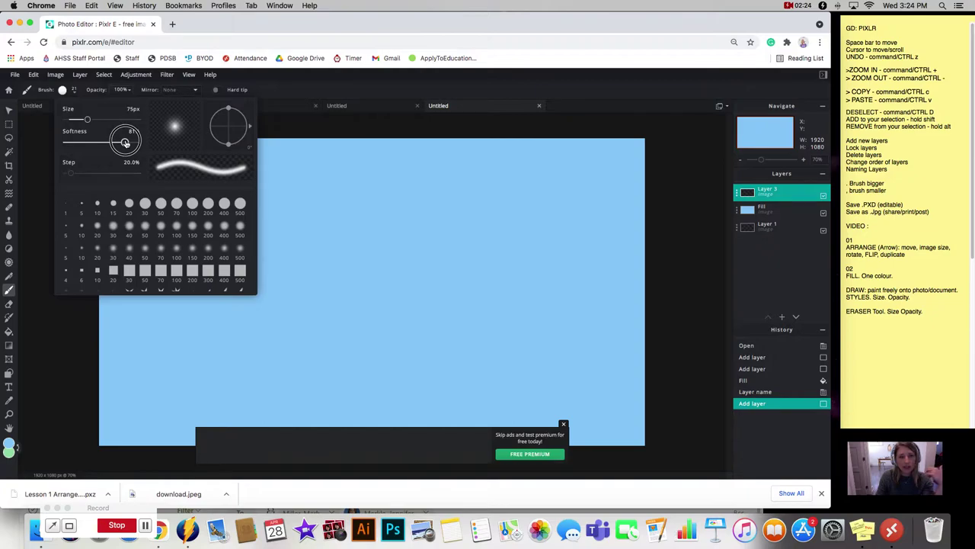
mouse_move(125, 142)
mouse_down()
mouse_move(66, 142)
mouse_move(99, 120)
mouse_up()
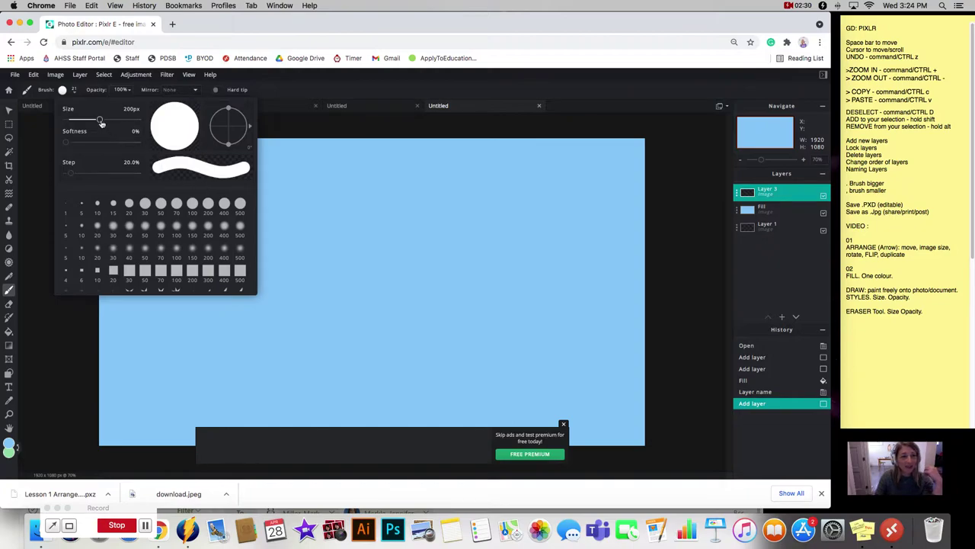
click(411, 132)
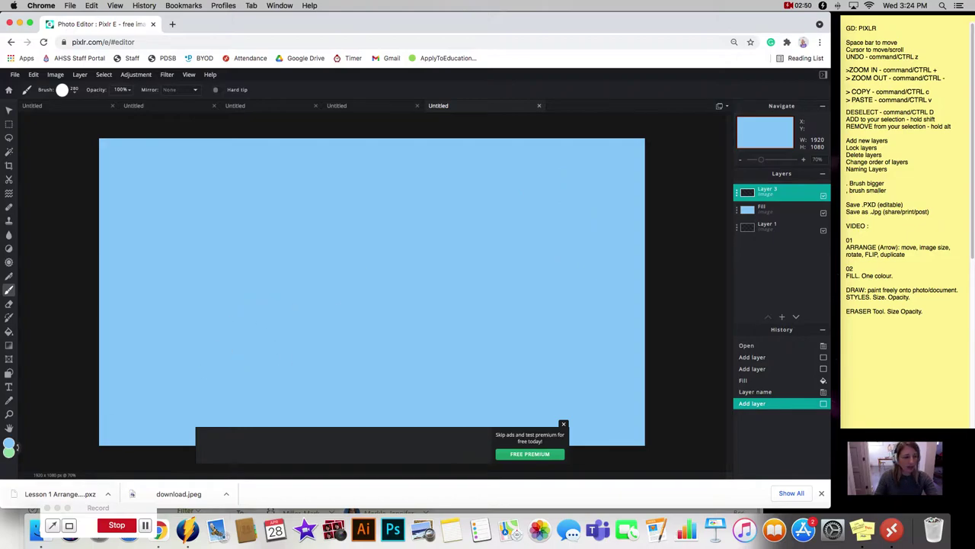
Switch the paint colour to yellow-green and paint a large round sun near the top right
click(10, 445)
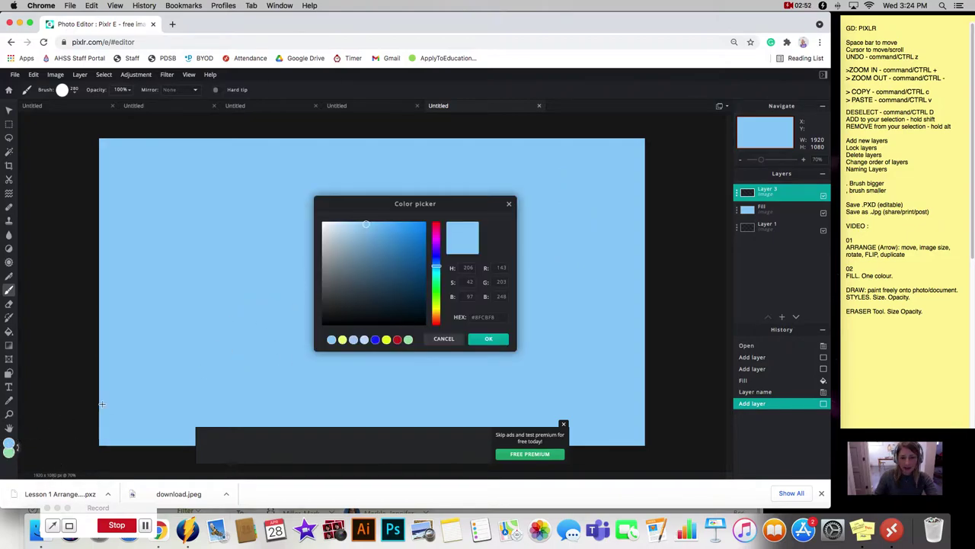
click(436, 304)
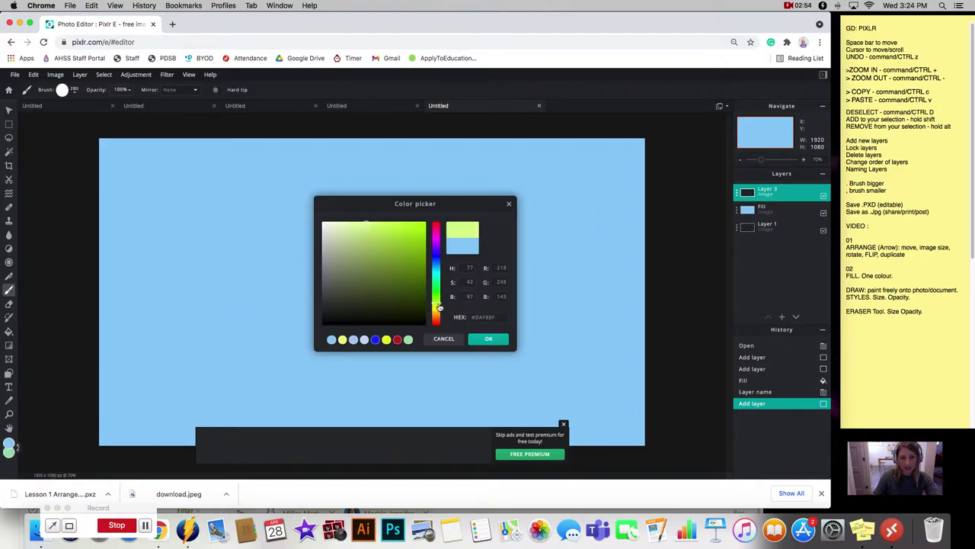
click(492, 339)
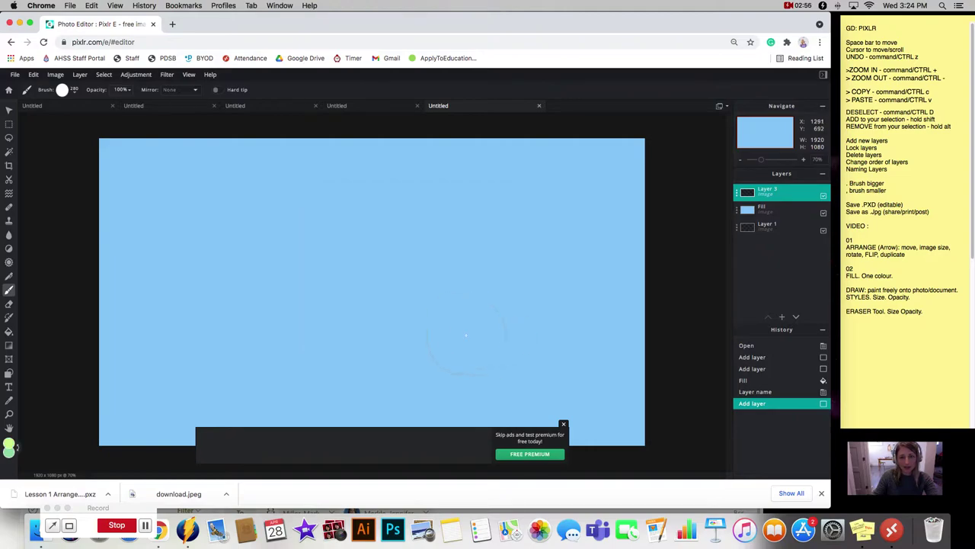
click(554, 211)
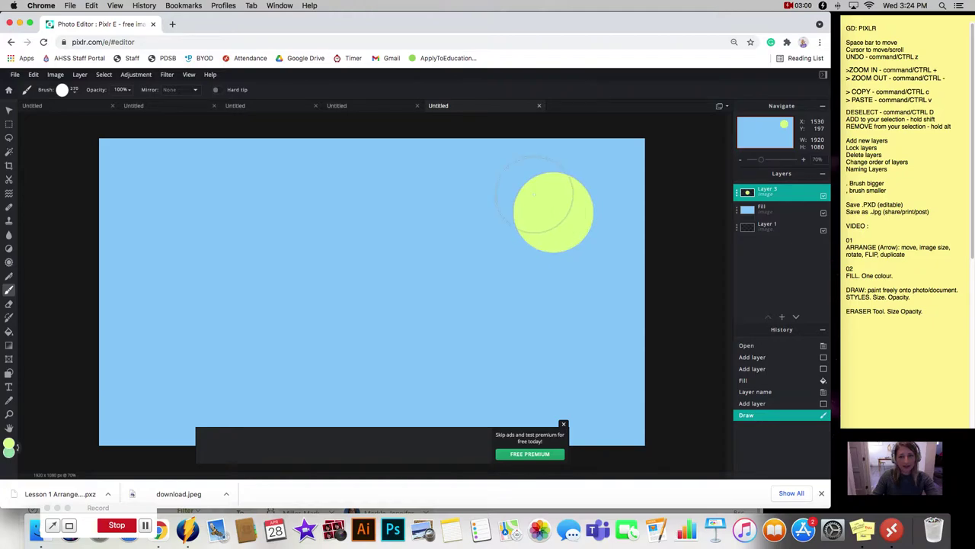
Shrink the brush and paint thin rays around the sun's left, lower and right edges
key(bracketleft)
key(bracketleft)
key(bracketleft)
key(bracketleft)
key(bracketleft)
key(bracketleft)
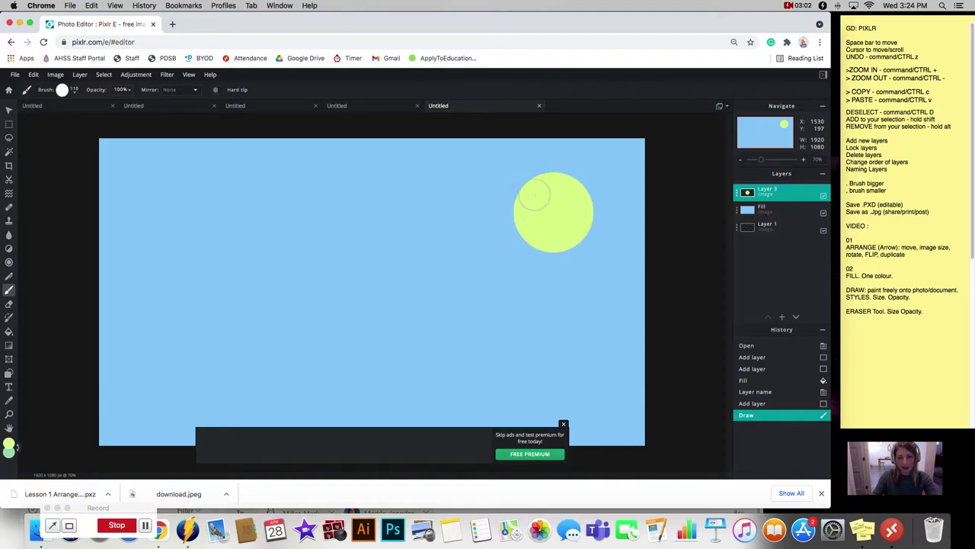
key(bracketleft)
key(bracketleft)
key(bracketleft)
key(bracketleft)
key(bracketleft)
drag(528, 188, 502, 157)
mouse_move(515, 206)
mouse_down()
mouse_move(494, 200)
mouse_move(506, 229)
mouse_move(497, 233)
mouse_move(522, 259)
mouse_move(569, 272)
mouse_up()
drag(584, 239, 599, 250)
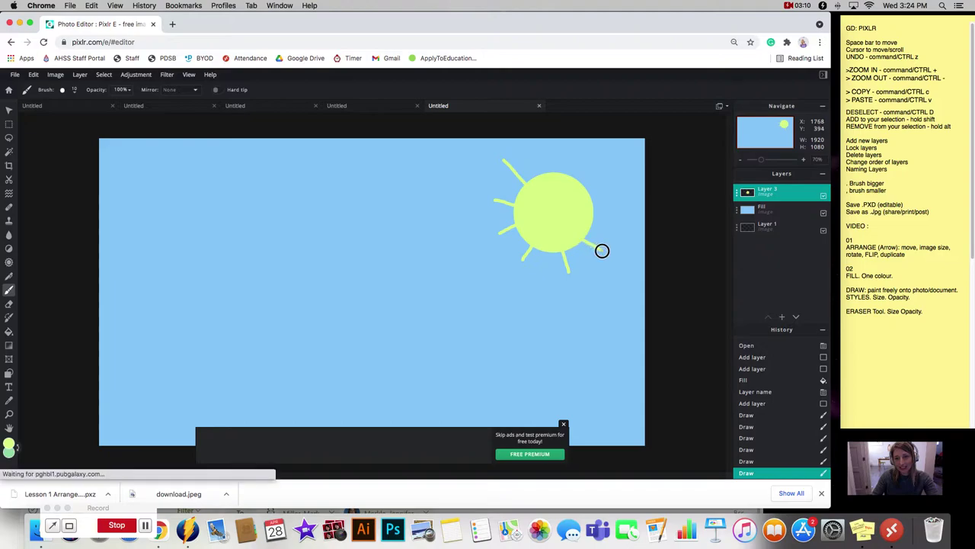
mouse_move(595, 202)
mouse_down()
mouse_move(589, 166)
mouse_move(552, 175)
mouse_move(553, 152)
mouse_up()
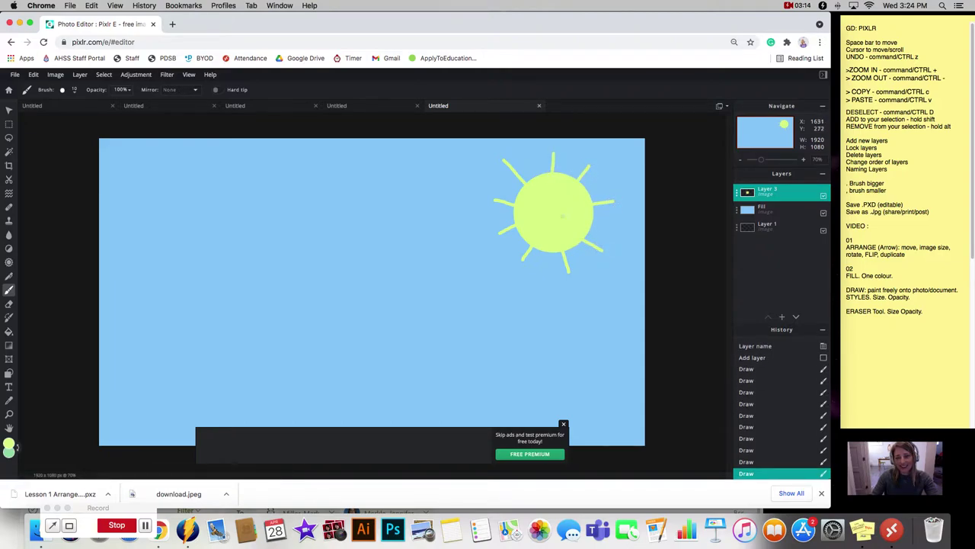
Rename Layer 3 to 'hard brush'
click(747, 192)
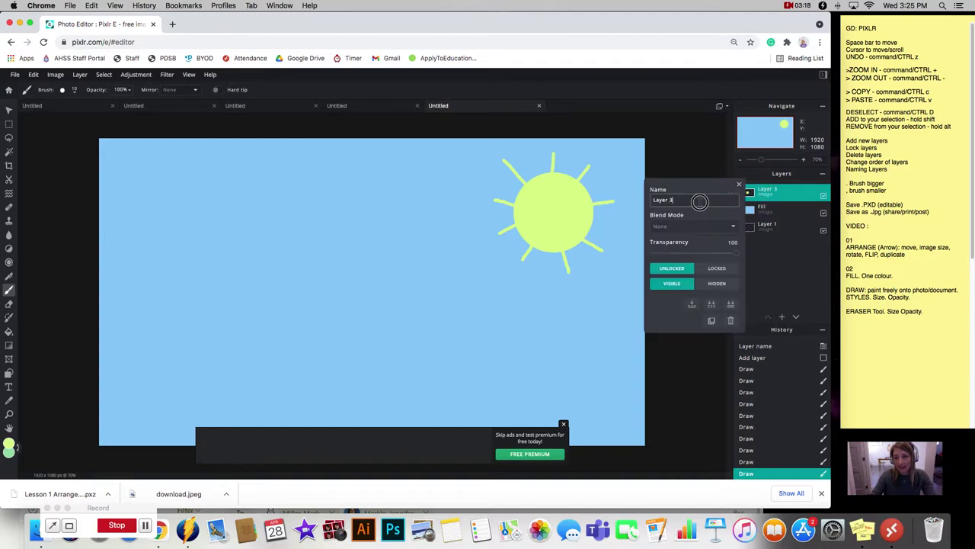
text(hard b)
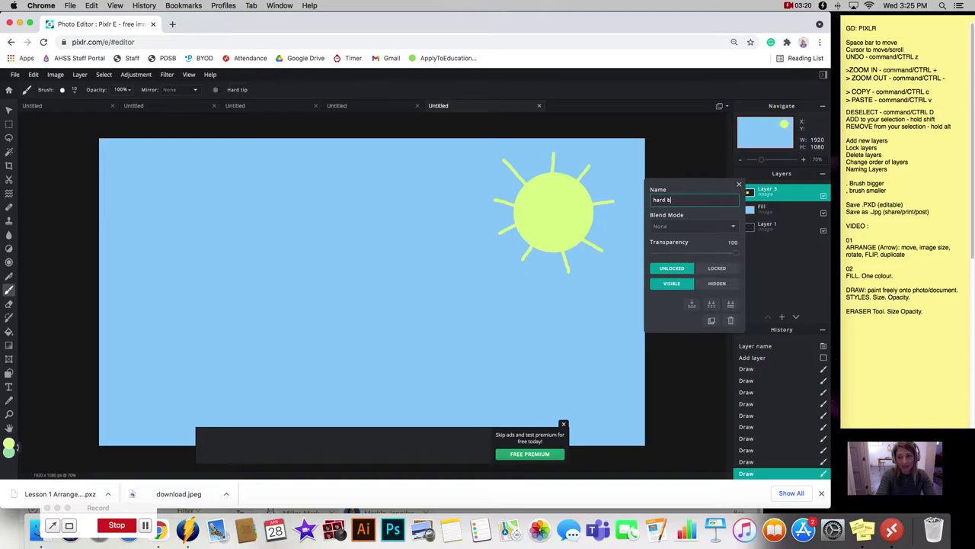
text(h)
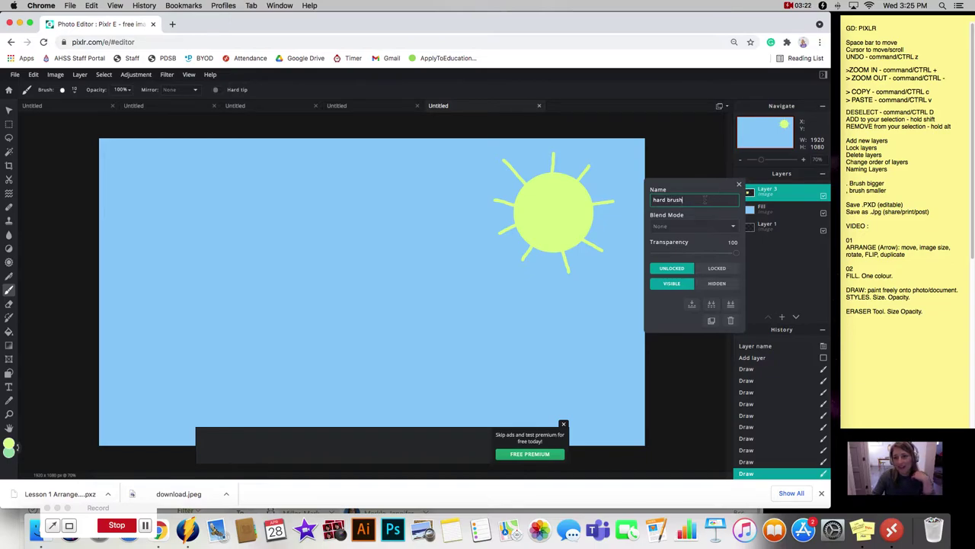
key(Return)
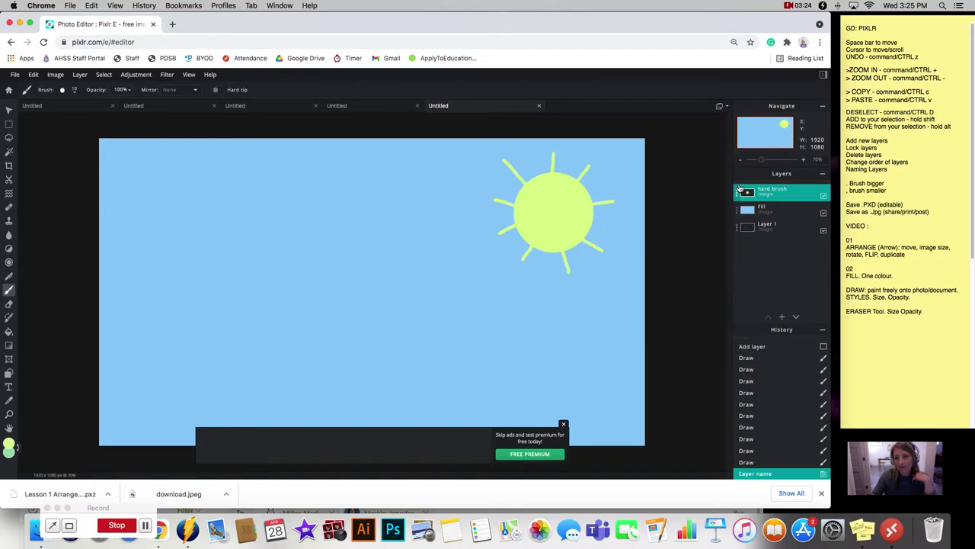
click(737, 191)
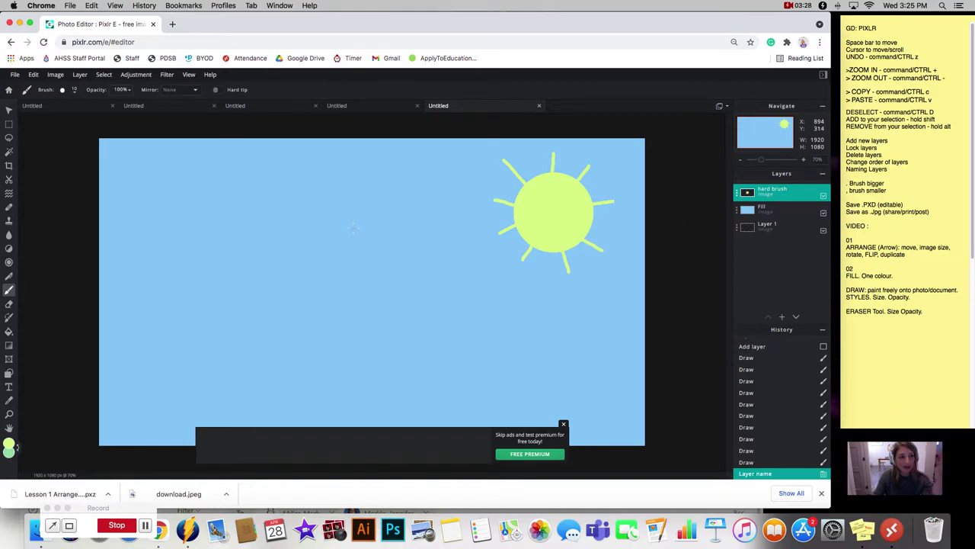
Set the brush to 290px with about 77% softness
click(75, 93)
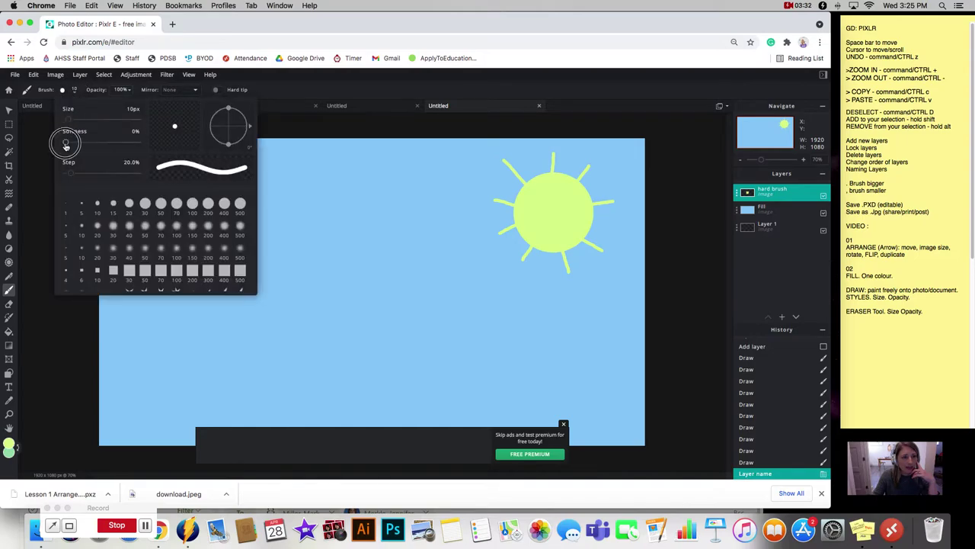
drag(67, 143, 122, 144)
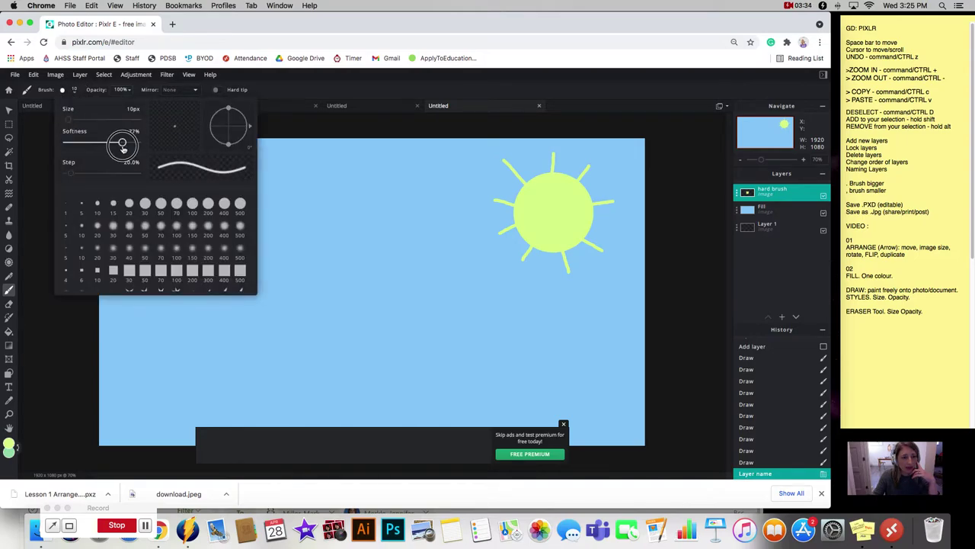
mouse_move(67, 119)
mouse_down()
mouse_move(114, 121)
mouse_move(96, 120)
mouse_move(103, 123)
mouse_up()
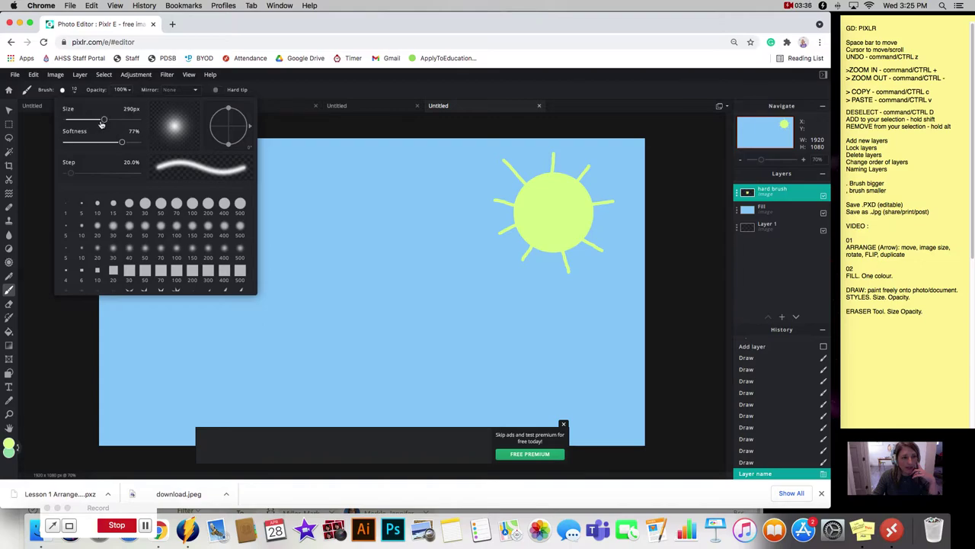
click(282, 90)
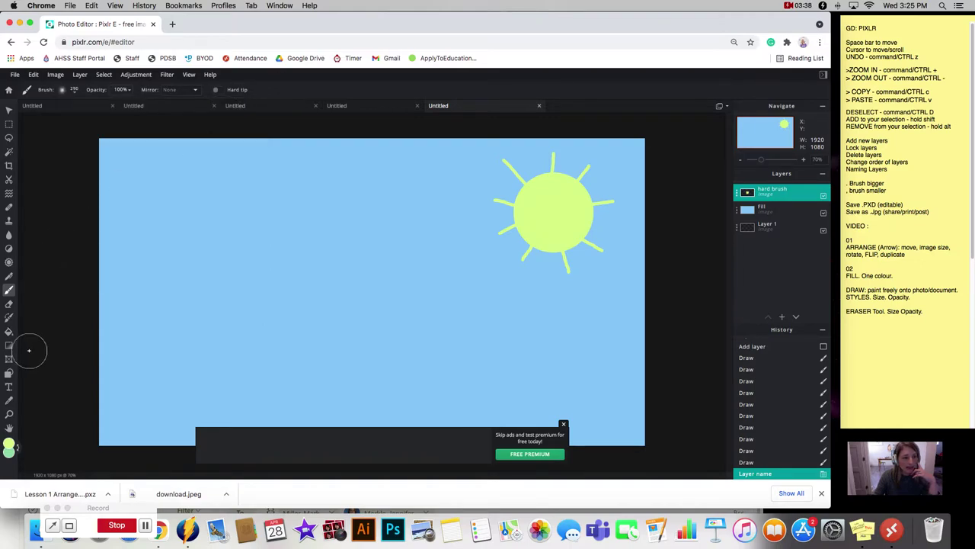
Change the paint colour to near-white #FBFCF8
click(10, 445)
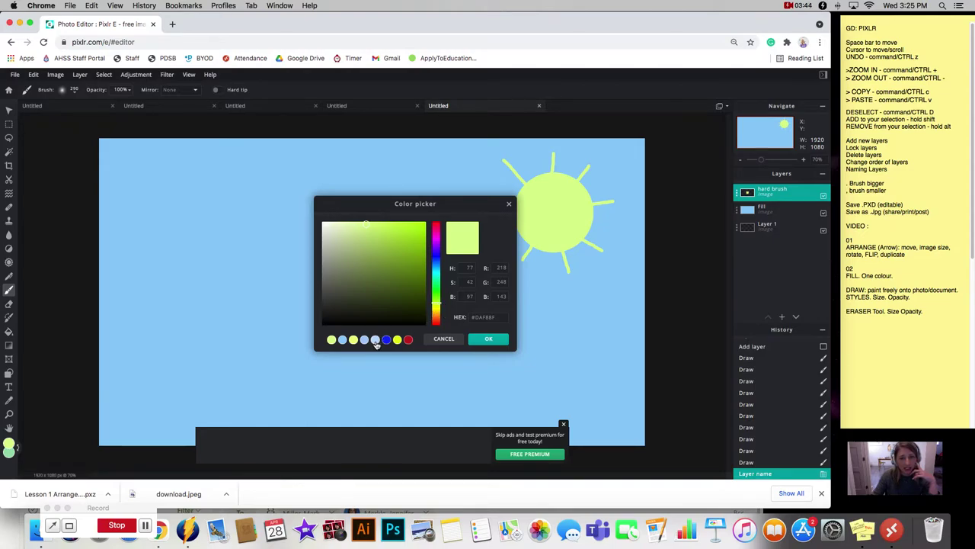
click(324, 225)
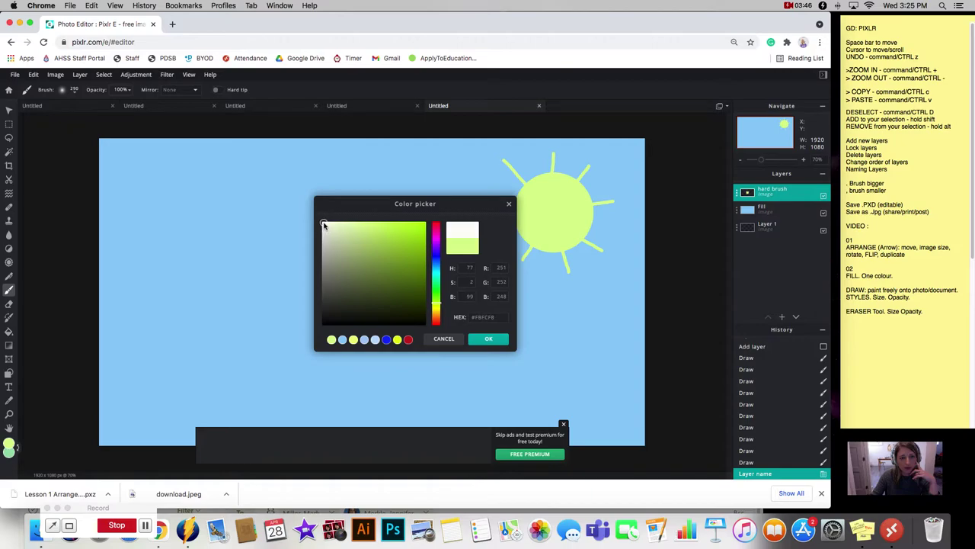
click(486, 339)
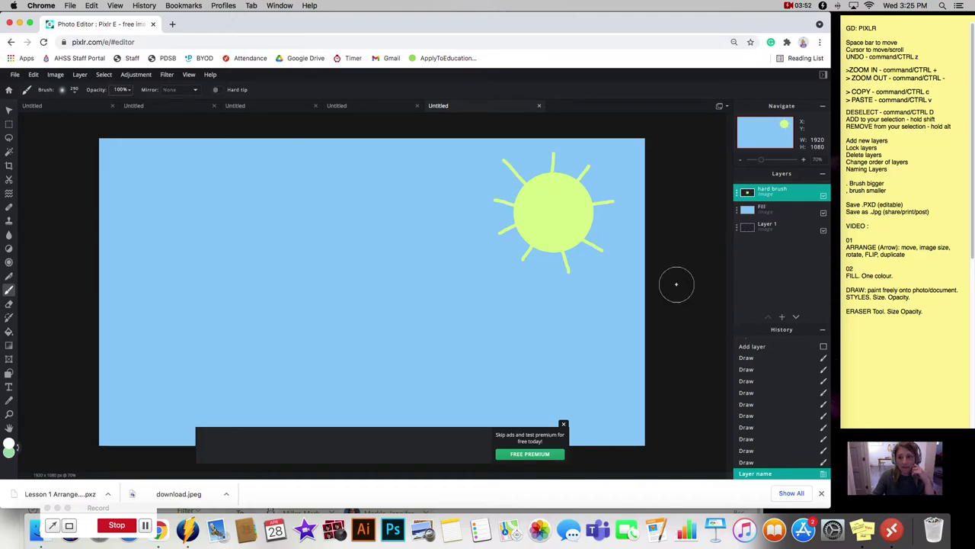
Add an empty Layer 4 and lower the brush opacity to 55%
click(783, 320)
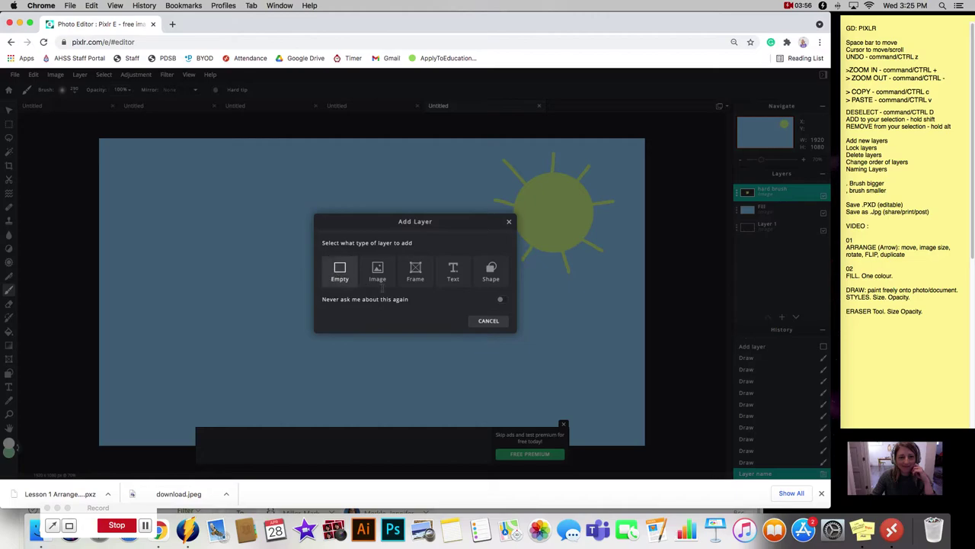
click(340, 271)
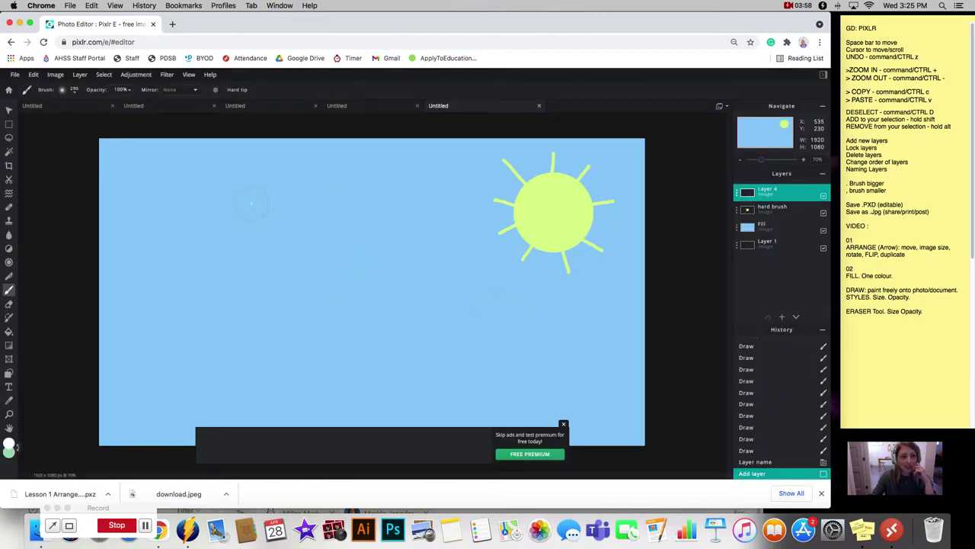
click(122, 89)
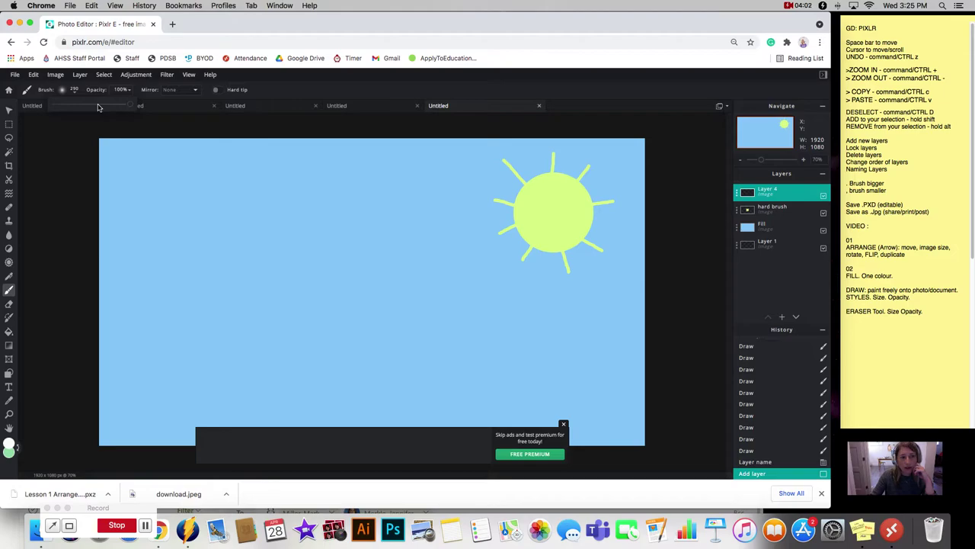
click(97, 105)
Brush soft white clouds on the left and next to the sun
mouse_move(457, 197)
mouse_down()
mouse_move(367, 200)
mouse_move(424, 238)
mouse_move(462, 245)
mouse_move(495, 237)
mouse_move(494, 212)
mouse_move(443, 205)
mouse_move(539, 219)
mouse_move(471, 166)
mouse_move(429, 215)
mouse_move(346, 197)
mouse_move(387, 197)
mouse_move(439, 165)
mouse_move(503, 185)
mouse_move(536, 208)
mouse_move(529, 222)
mouse_move(411, 211)
mouse_move(400, 167)
mouse_move(381, 212)
mouse_move(407, 237)
mouse_move(327, 208)
mouse_up()
mouse_move(179, 217)
mouse_down()
mouse_move(135, 241)
mouse_move(200, 247)
mouse_move(276, 235)
mouse_move(212, 227)
mouse_move(213, 197)
mouse_move(175, 230)
mouse_move(253, 221)
mouse_move(175, 228)
mouse_move(250, 253)
mouse_move(191, 226)
mouse_up()
mouse_move(418, 203)
mouse_down()
mouse_move(379, 200)
mouse_move(441, 220)
mouse_up()
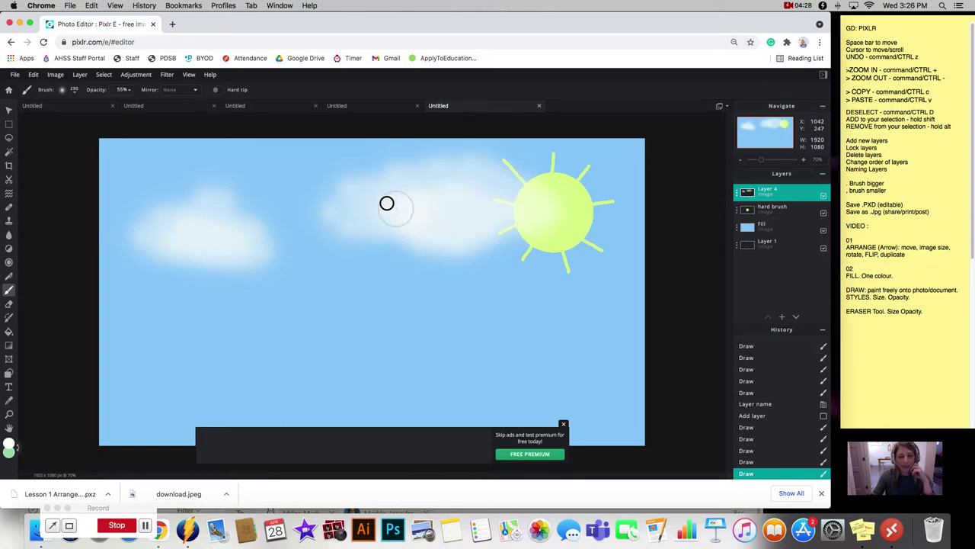
Add a last white touch to the cloud and rename Layer 4 to 'soft brush'
click(428, 204)
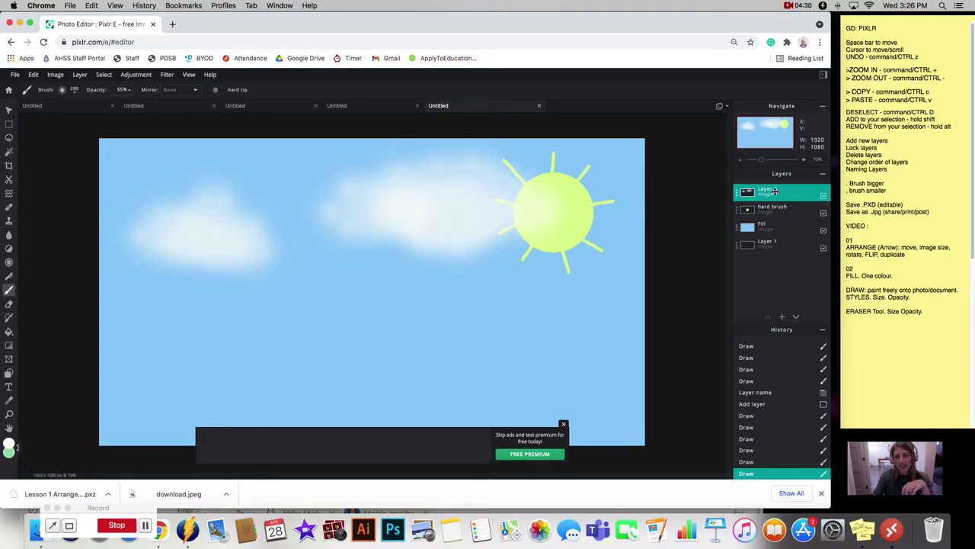
click(740, 196)
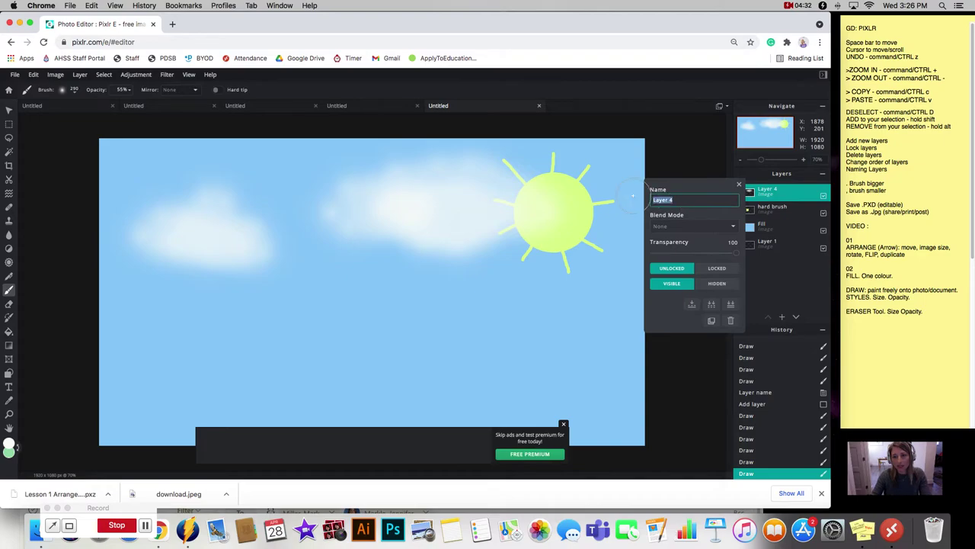
text(soft)
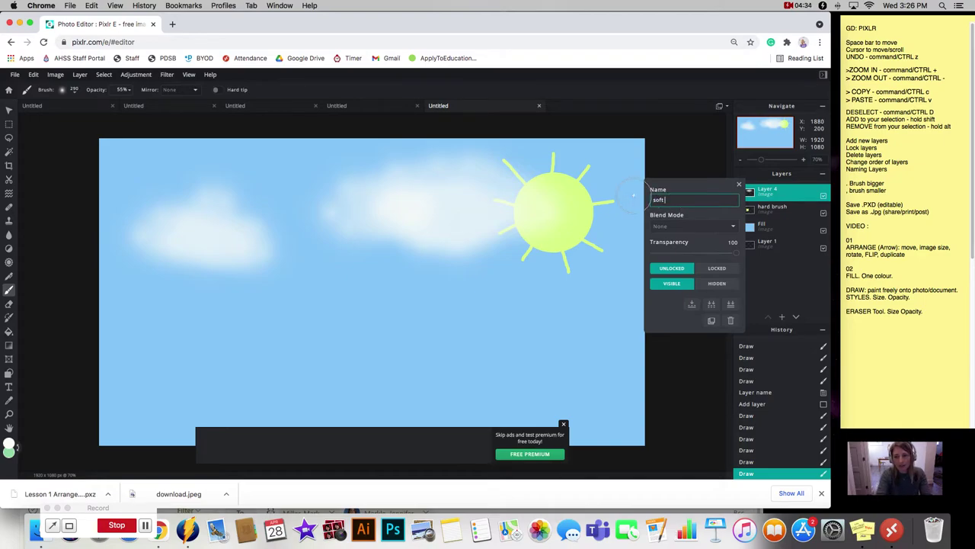
text( brush)
key(Return)
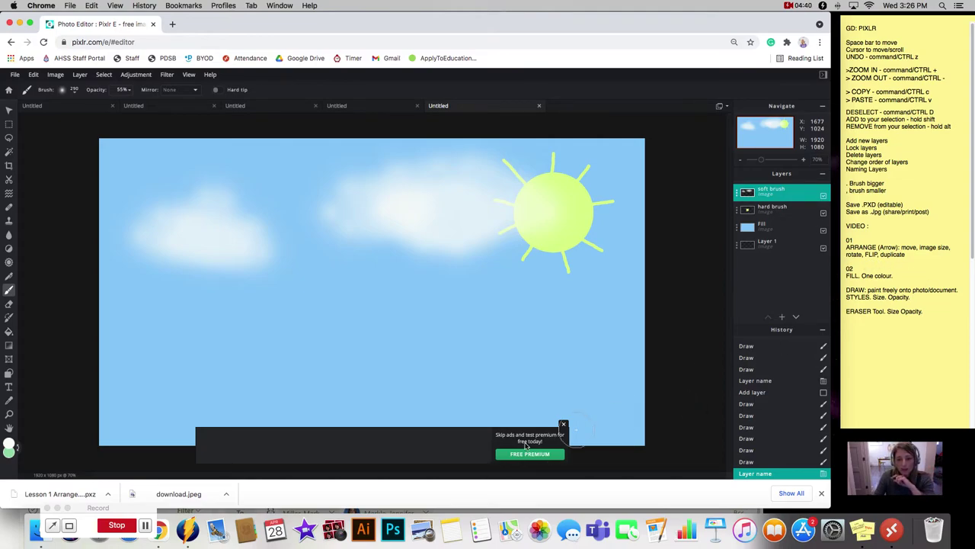
click(563, 425)
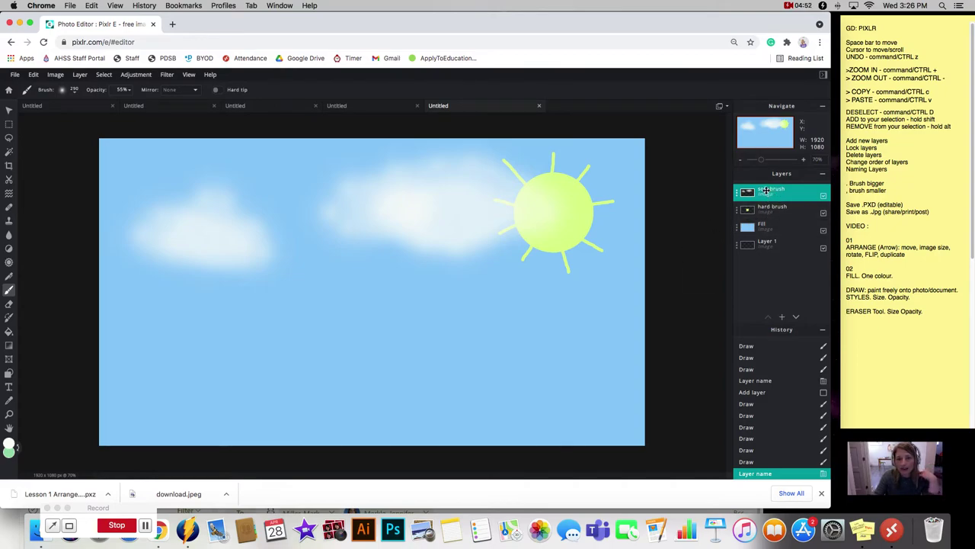
Move the 'soft brush' cloud layer below the 'hard brush' sun layer
drag(766, 192, 769, 214)
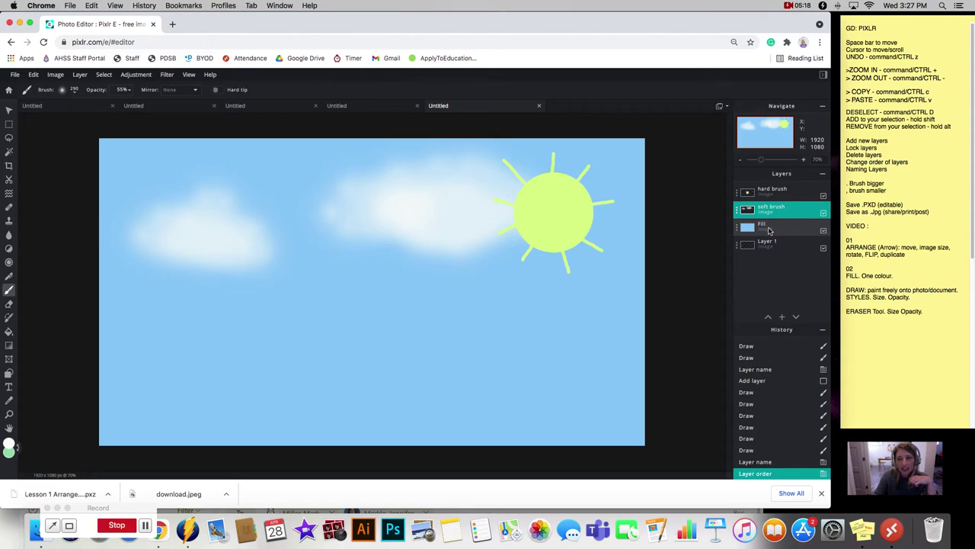
On the 'hard brush' layer, set up the Eraser with 0% softness at 40px
click(767, 192)
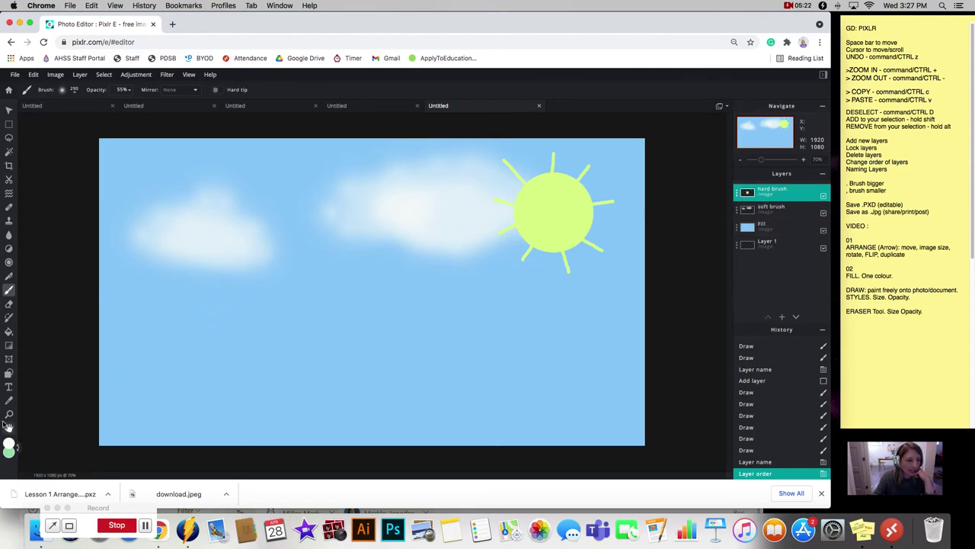
click(9, 305)
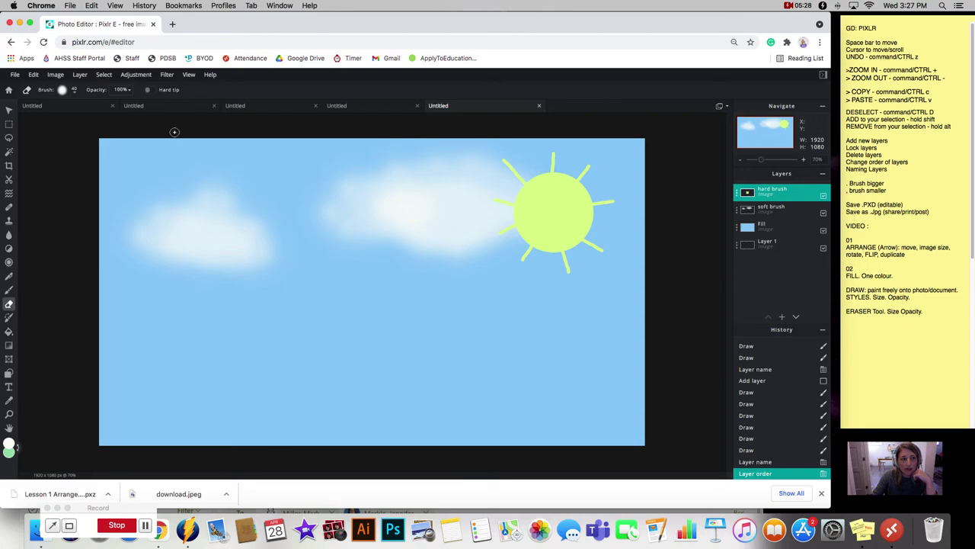
click(74, 92)
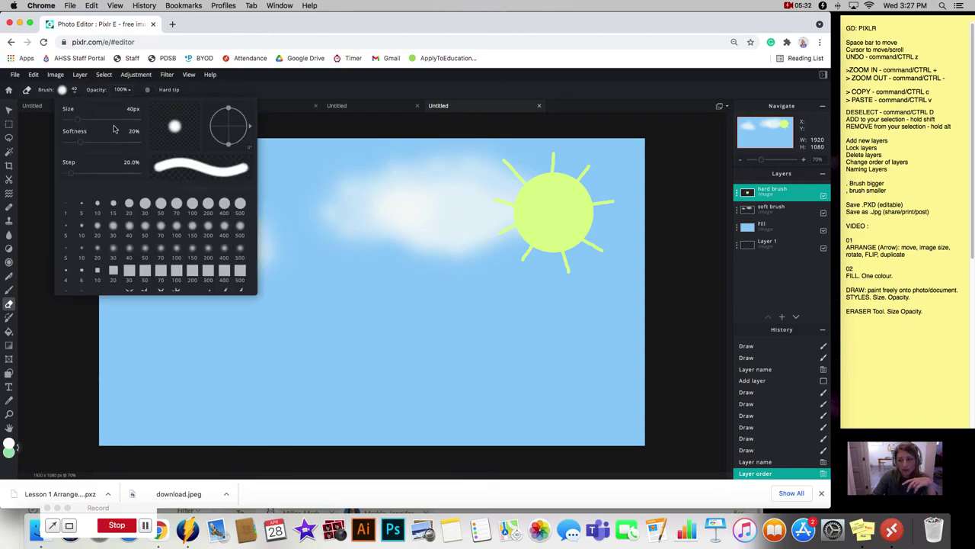
drag(74, 143, 61, 148)
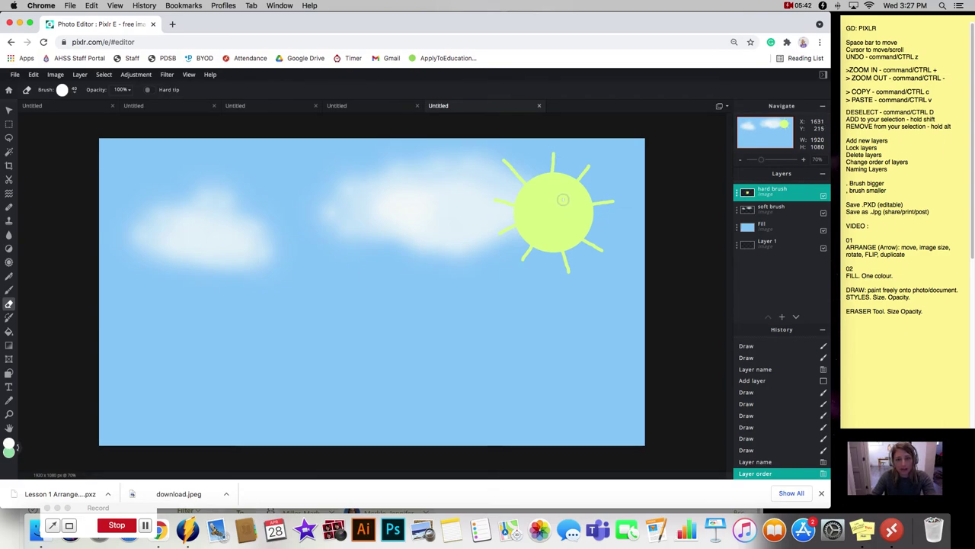
Resize the eraser, then erase two eyes and a curved smile into the sun
key(bracketleft)
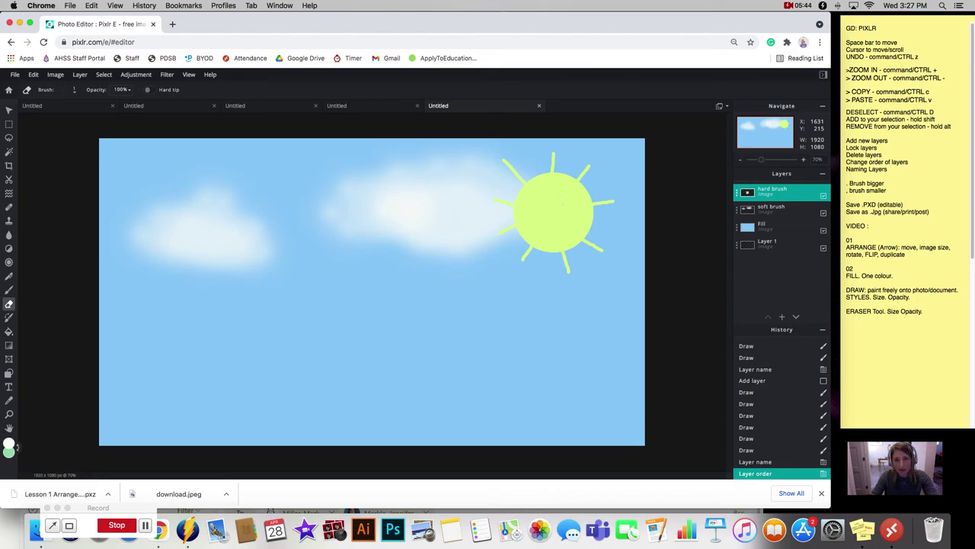
key(bracketright)
click(564, 201)
click(539, 202)
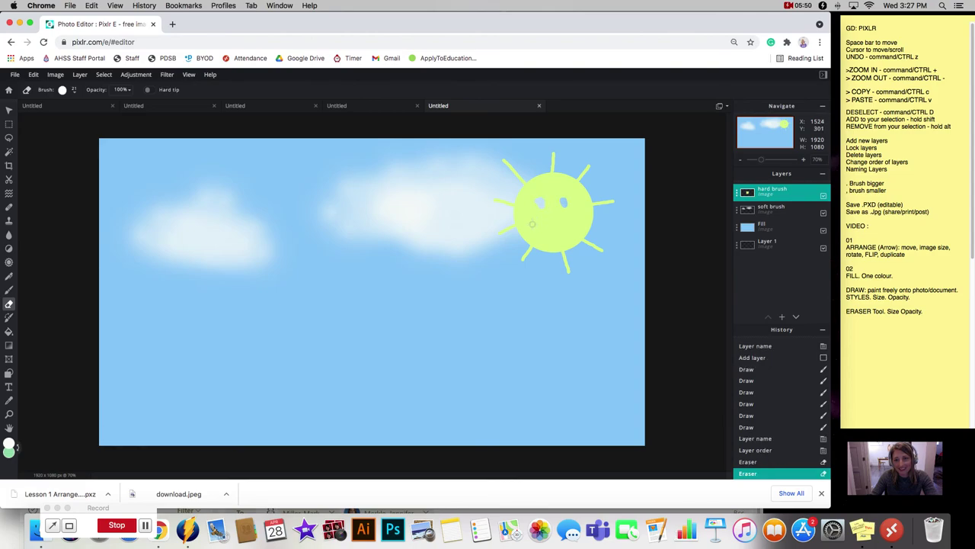
mouse_move(538, 226)
mouse_down()
mouse_move(569, 228)
mouse_move(591, 216)
mouse_up()
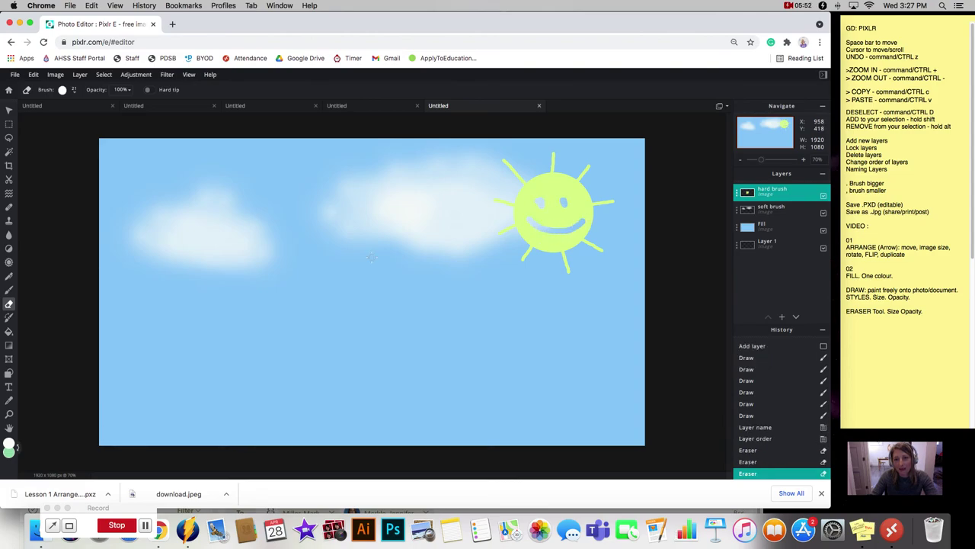